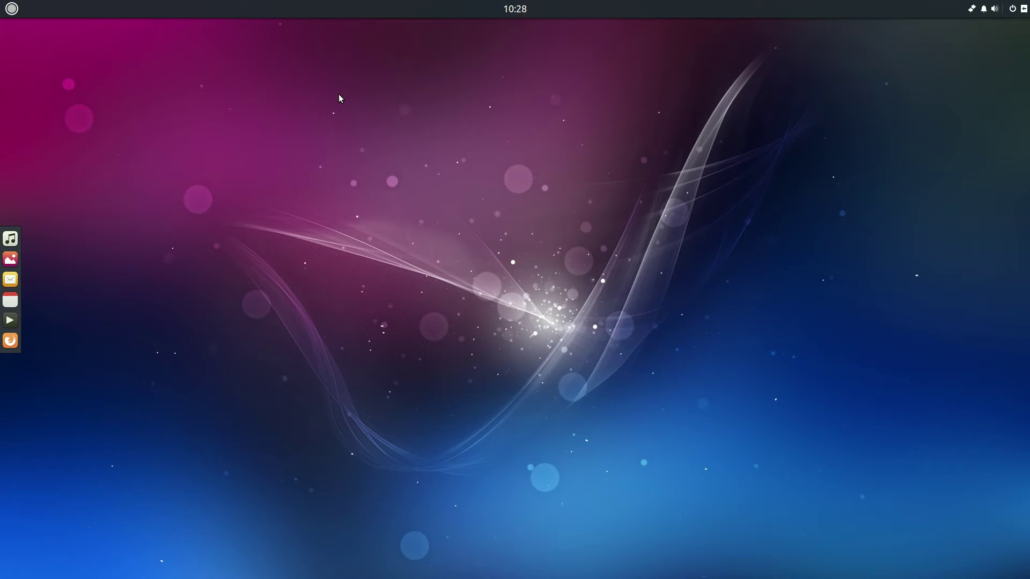
Step: Open the Calendar app from the panel's date menu, then close it
left_click(520, 11)
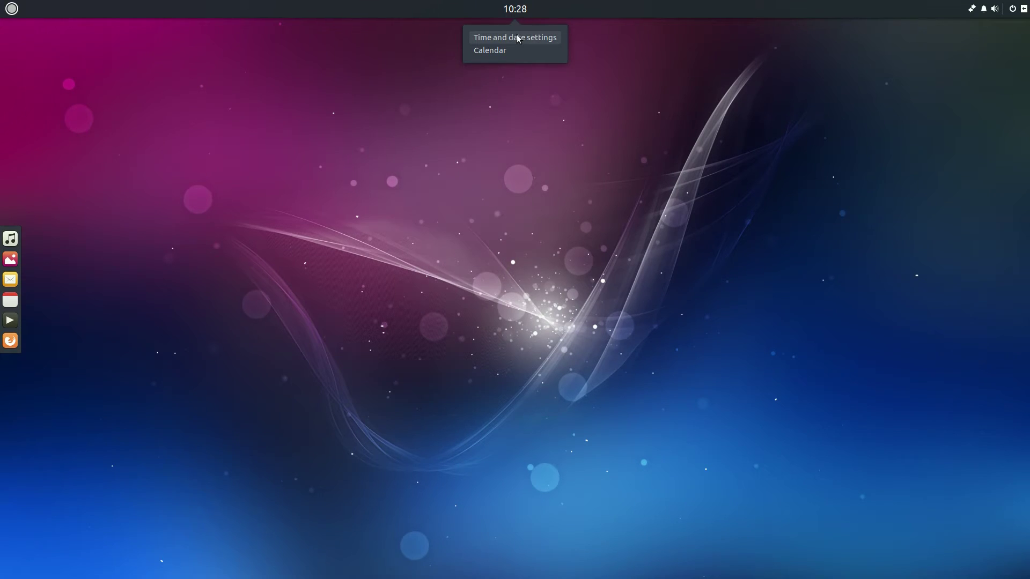
left_click(506, 49)
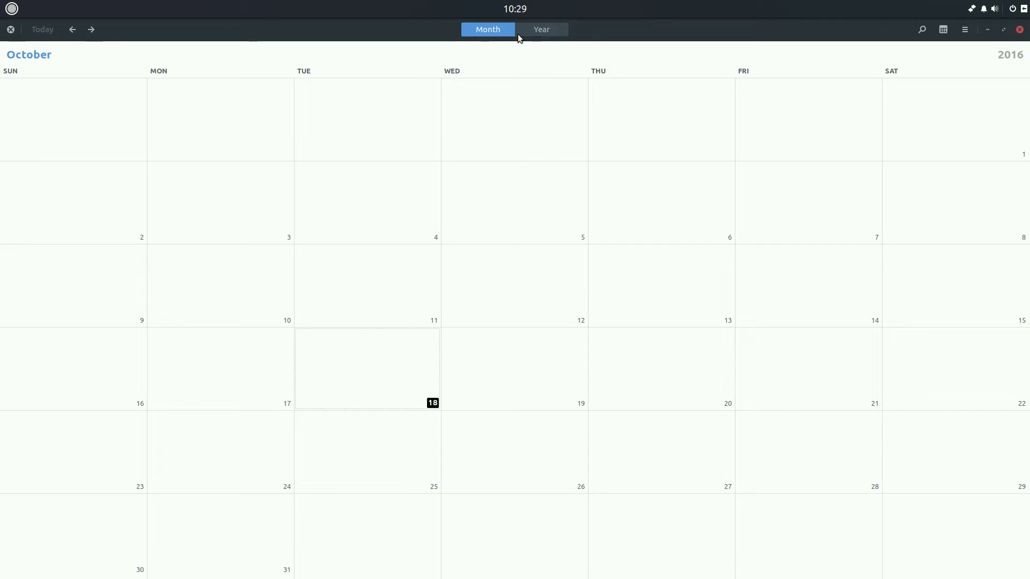
left_click(1020, 30)
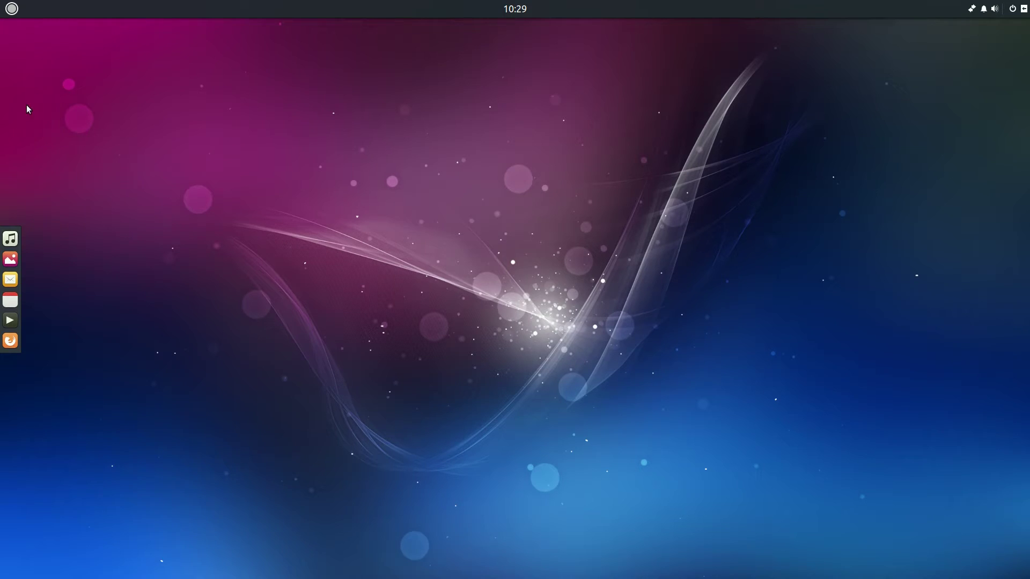
Step: Launch Maps from the Accessories category of the Budgie menu
left_click(13, 12)
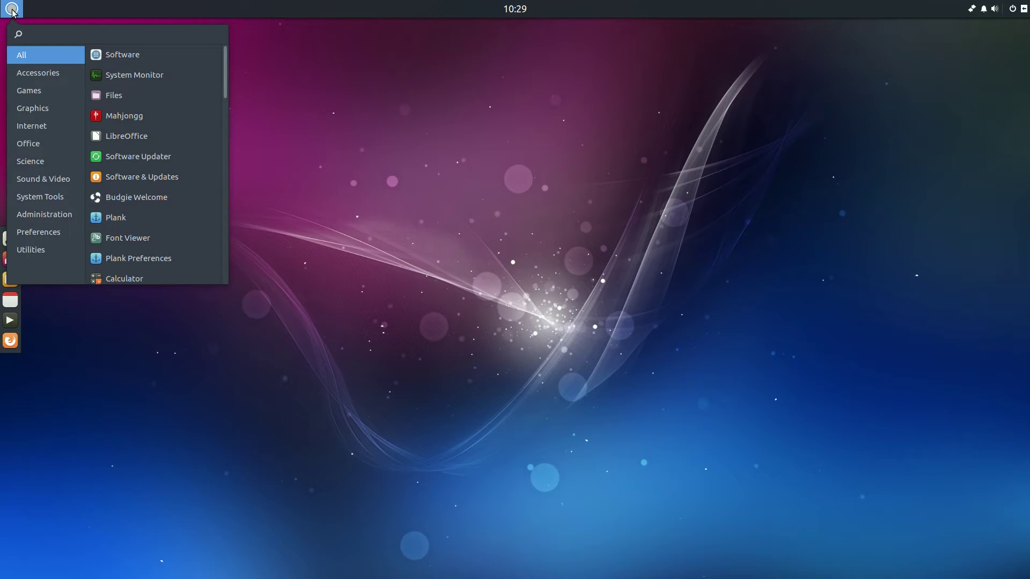
left_click(38, 77)
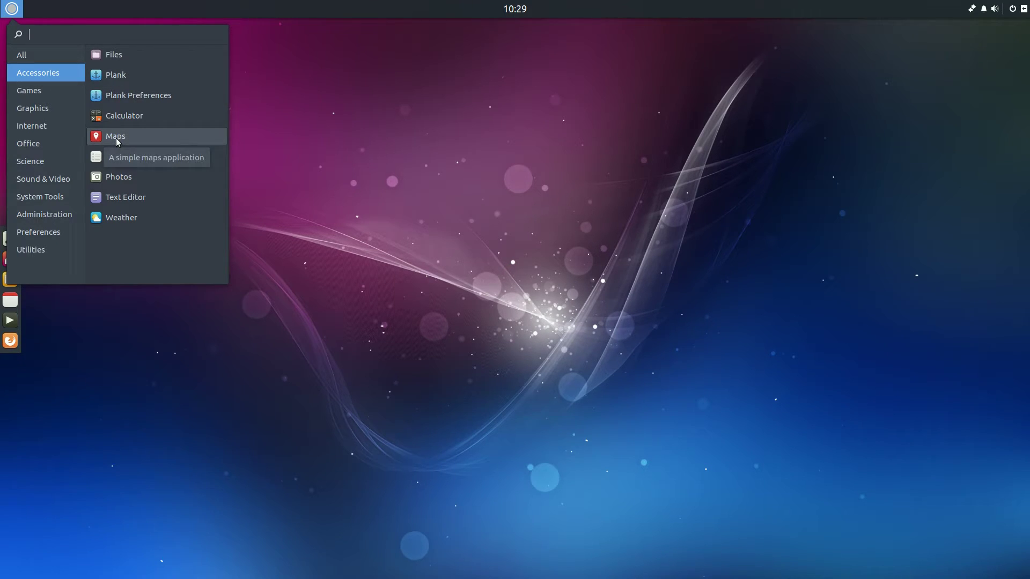
left_click(204, 142)
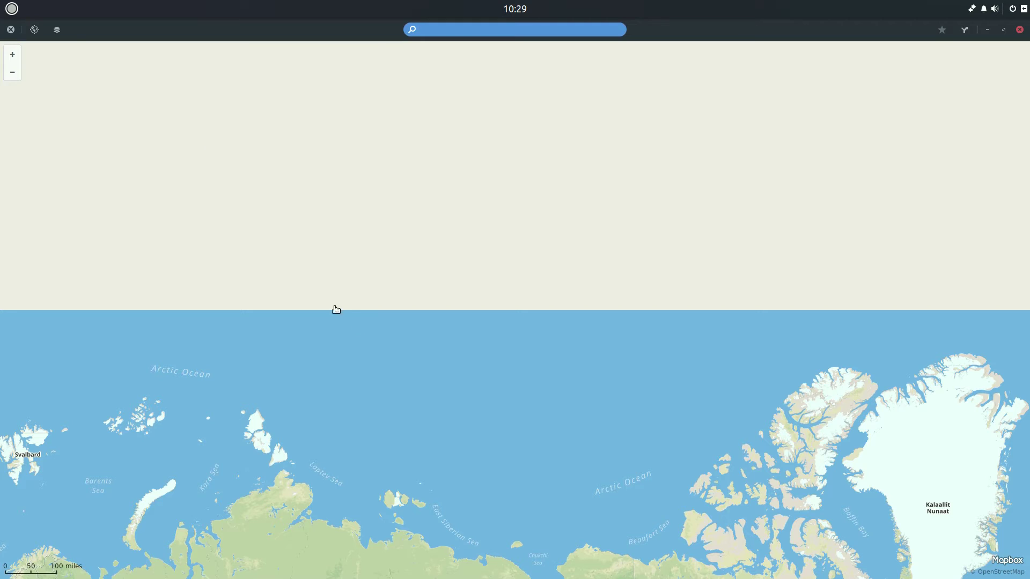
Step: Pan across the globe and zoom into Mexico's Gulf coast at Tampico, then open the Maps app menu
left_click_drag(511, 331, 513, 289)
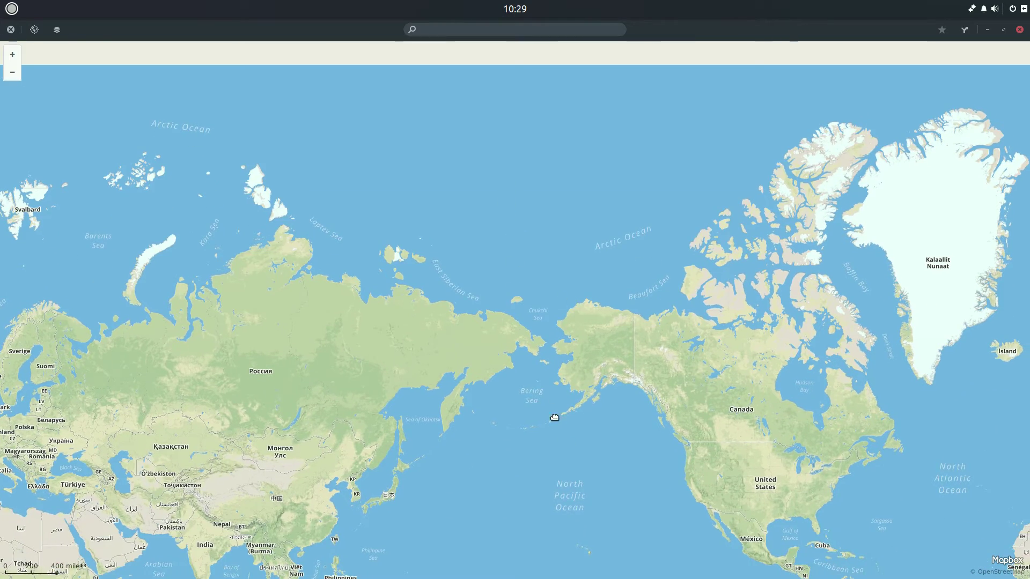
left_click_drag(554, 416, 537, 299)
left_click_drag(692, 338, 560, 323)
scroll(558, 372, "up", 1)
scroll(557, 372, "up", 3)
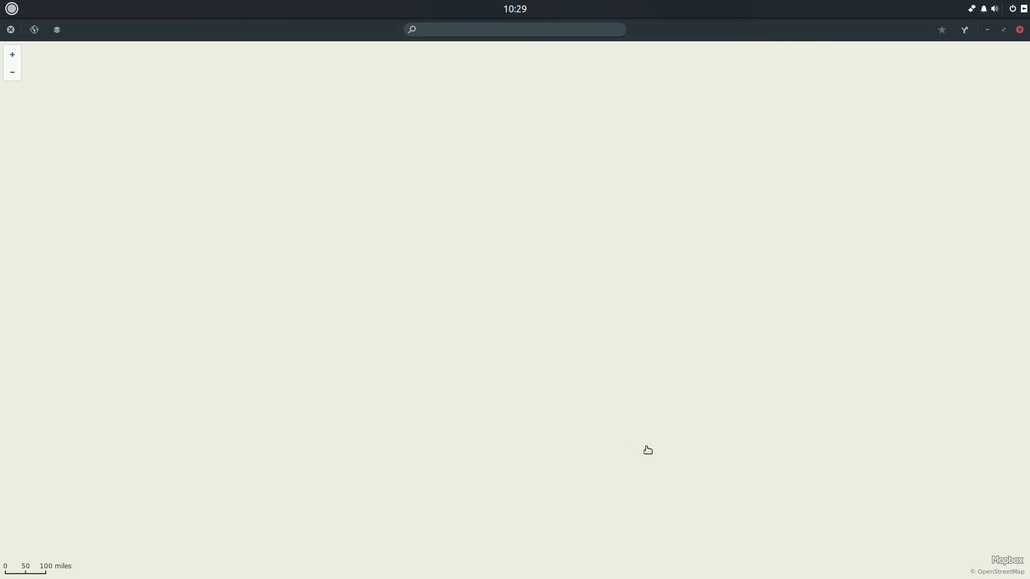
left_click_drag(585, 408, 465, 337)
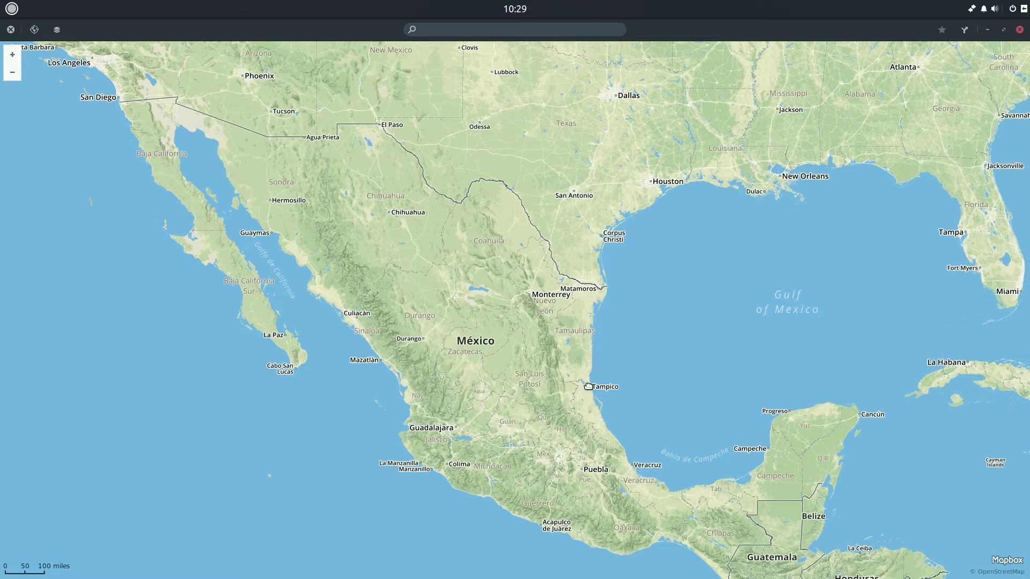
left_click_drag(590, 389, 567, 382)
scroll(566, 381, "up", 2)
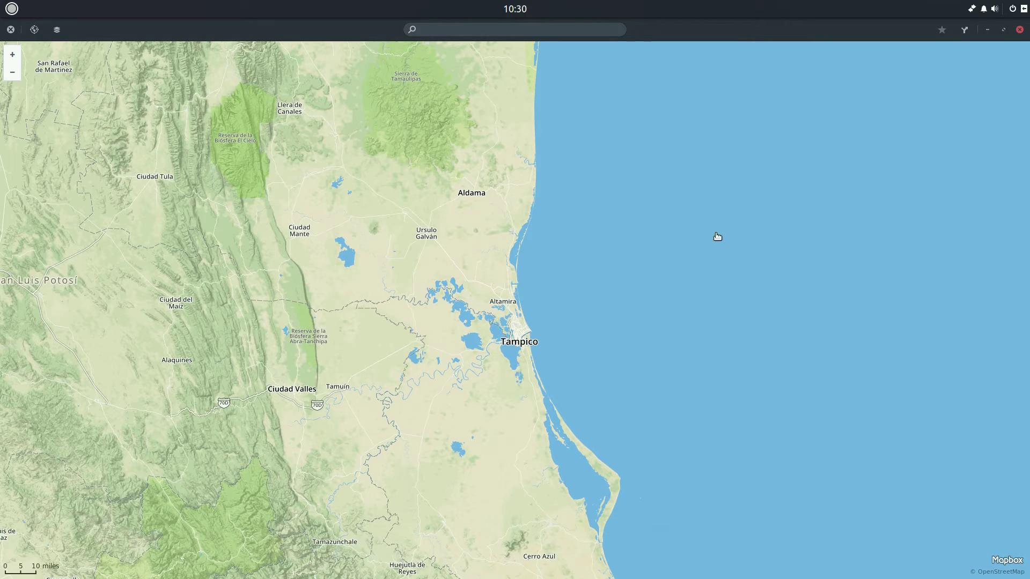
left_click(11, 29)
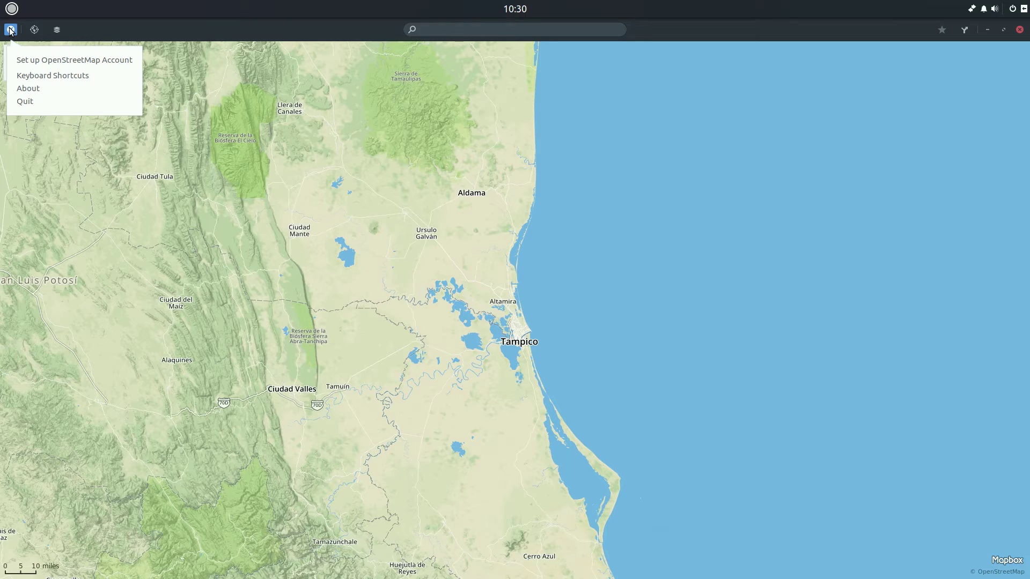
Step: Quit Maps, browse the Games and Graphics categories, then launch LibreOffice from Office
left_click(37, 104)
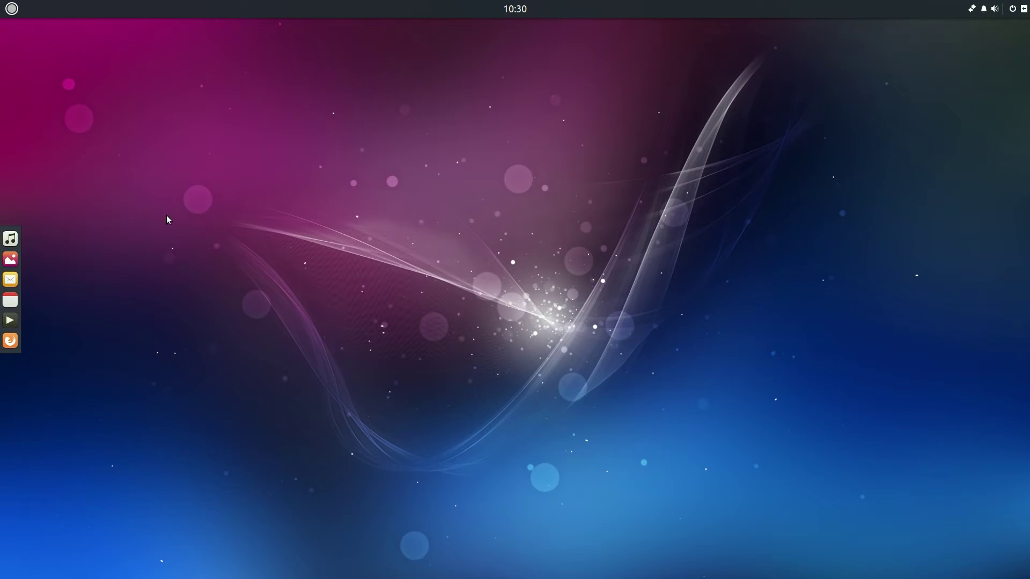
left_click(10, 8)
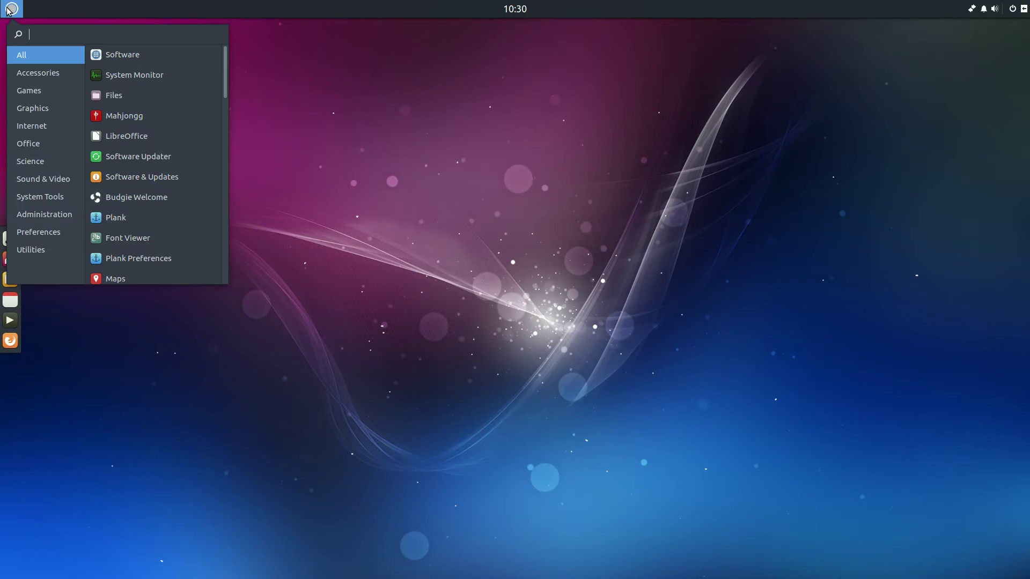
left_click(28, 90)
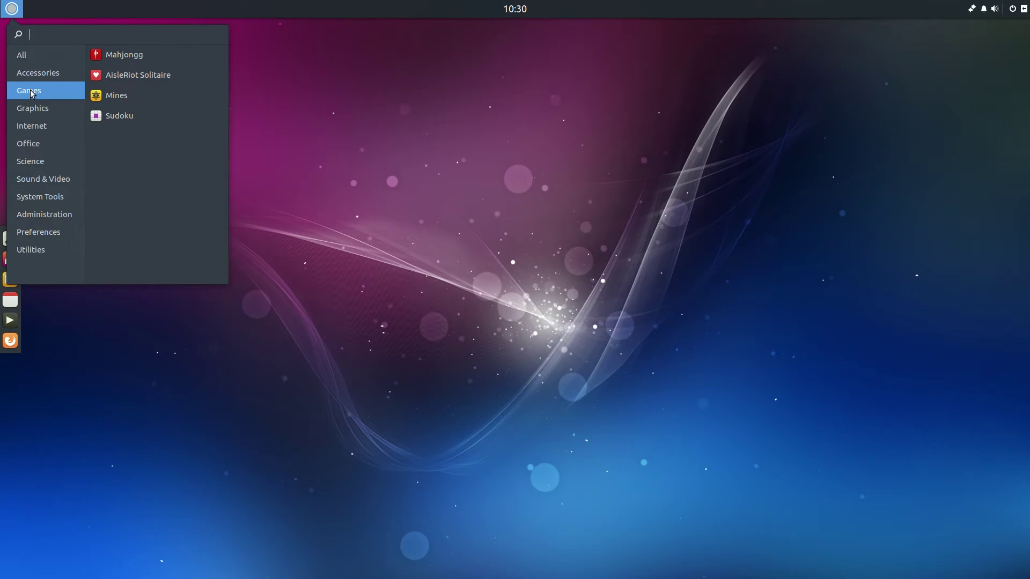
left_click(37, 109)
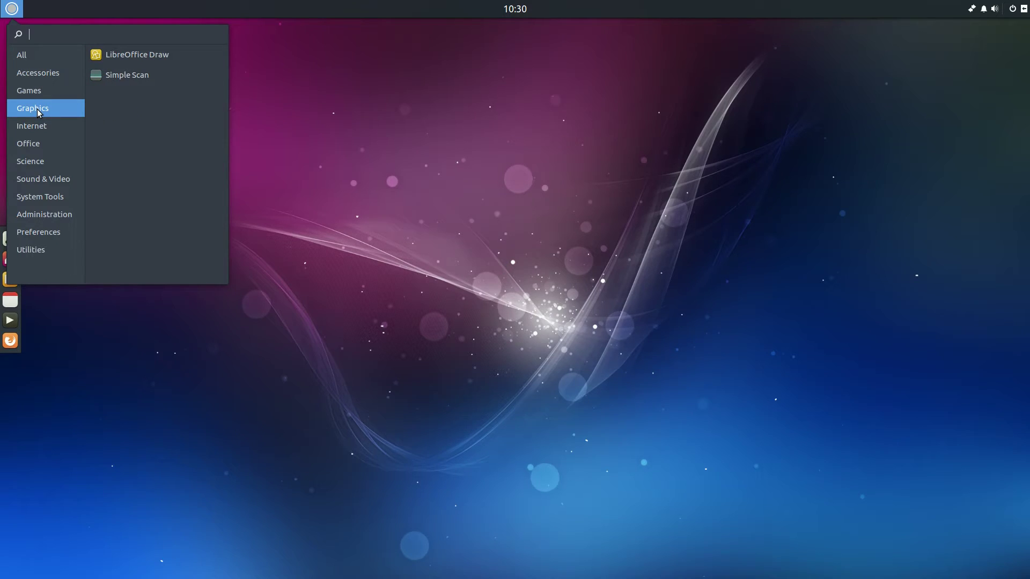
left_click(32, 144)
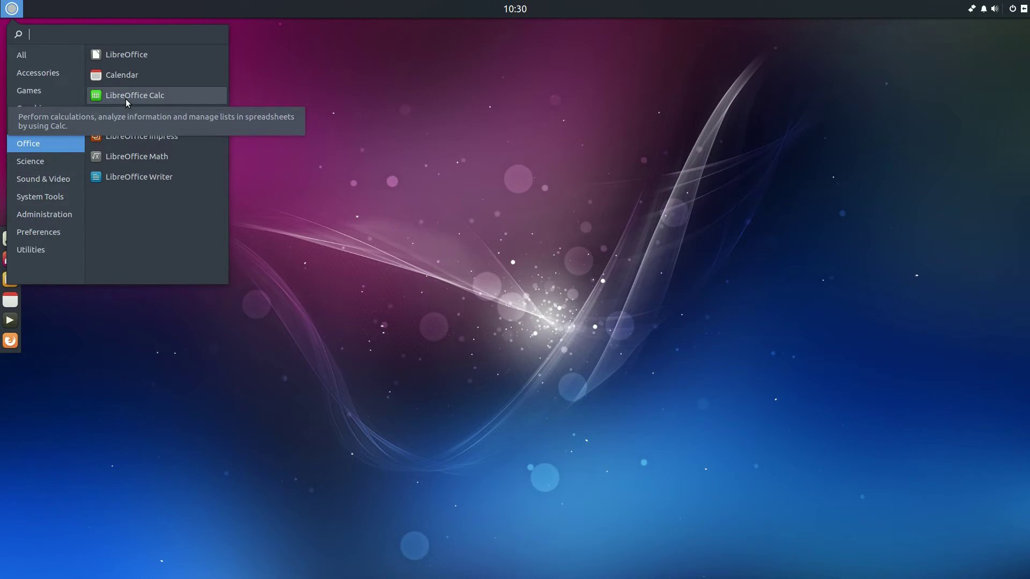
left_click(127, 55)
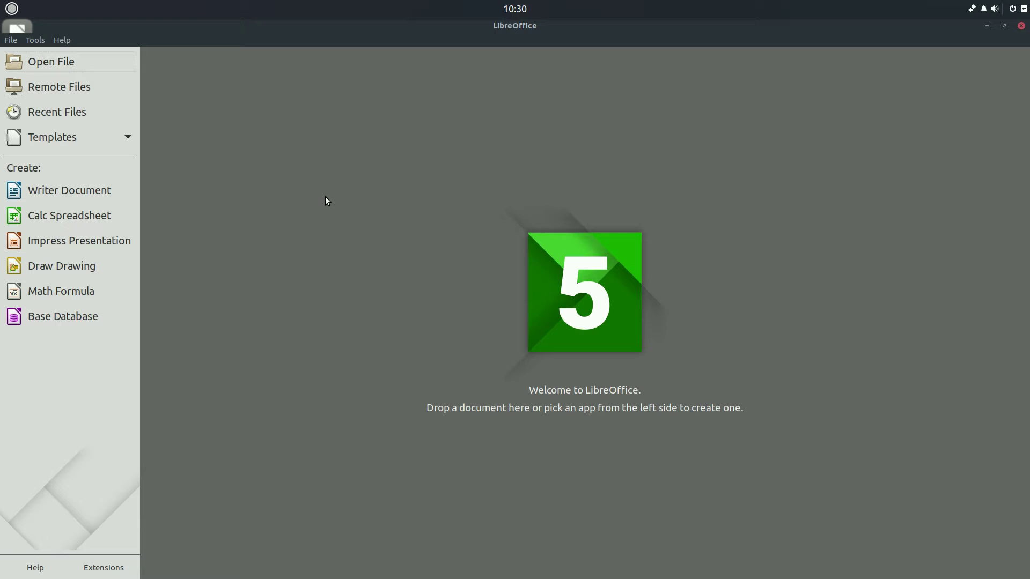
Step: Open a blank Calc Spreadsheet from the Start Center and close the Untitled 1 window
left_click(87, 221)
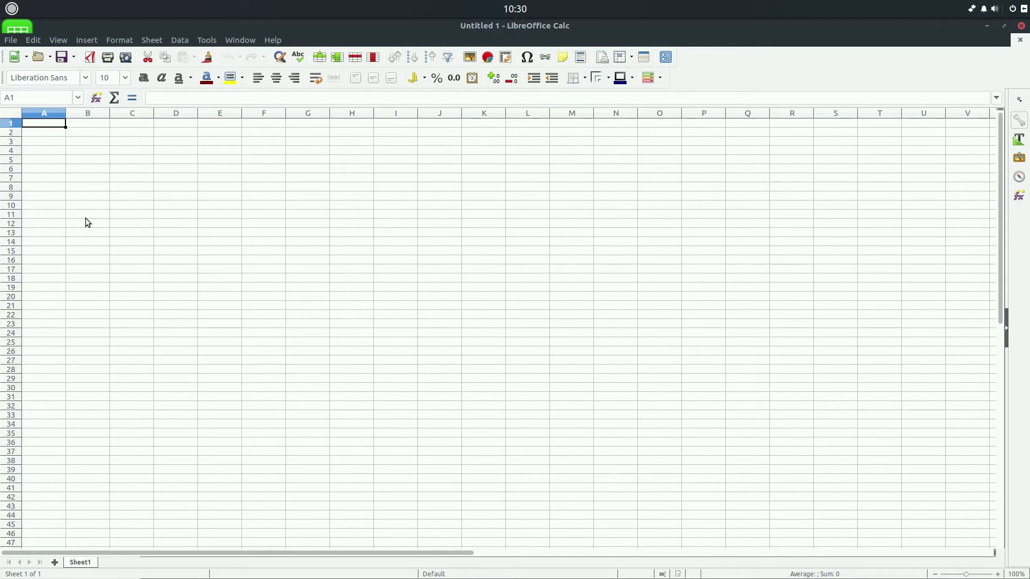
left_click(1021, 25)
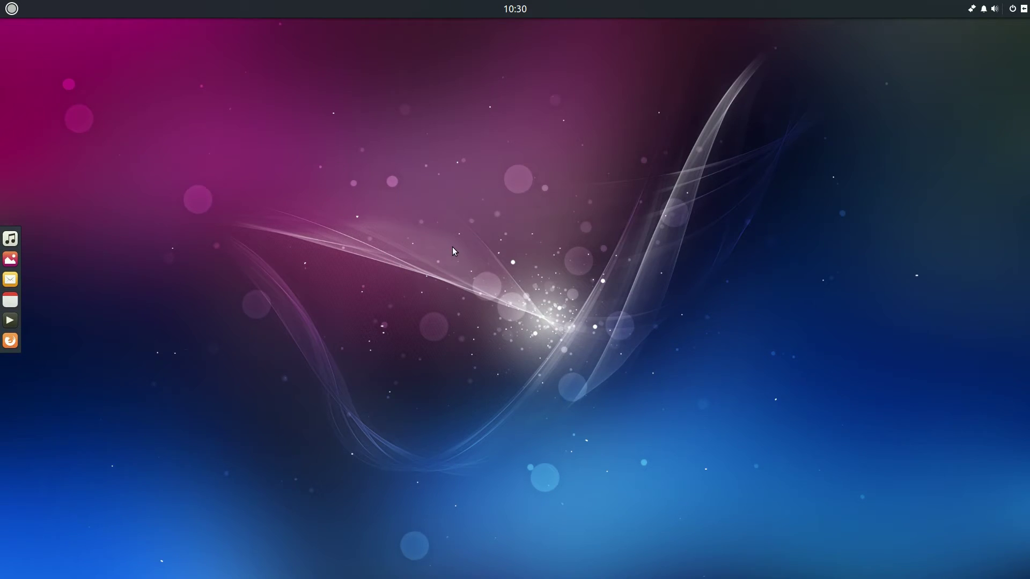
Step: Launch Firefox from the Internet category of the Budgie menu
left_click(11, 9)
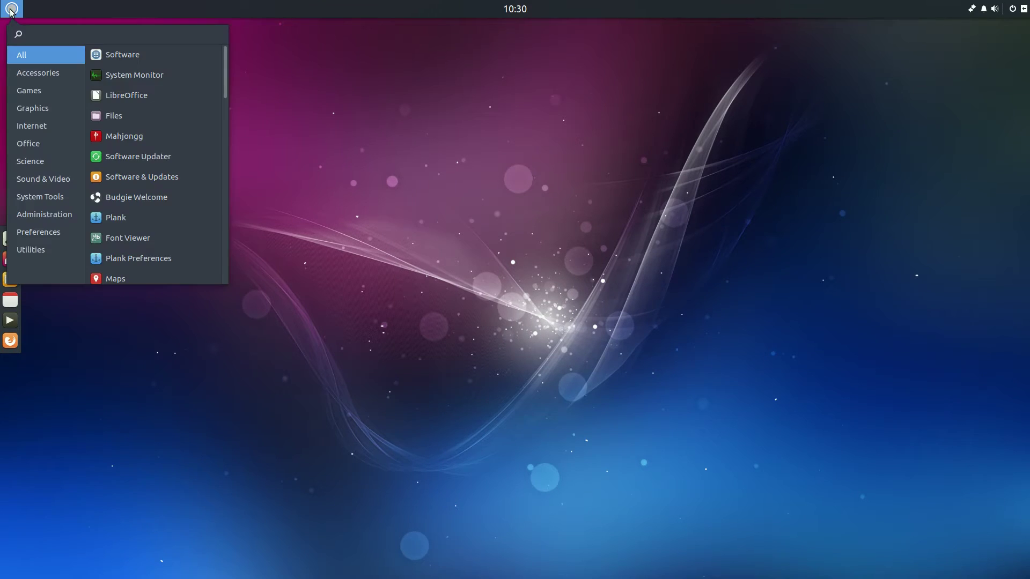
left_click(45, 128)
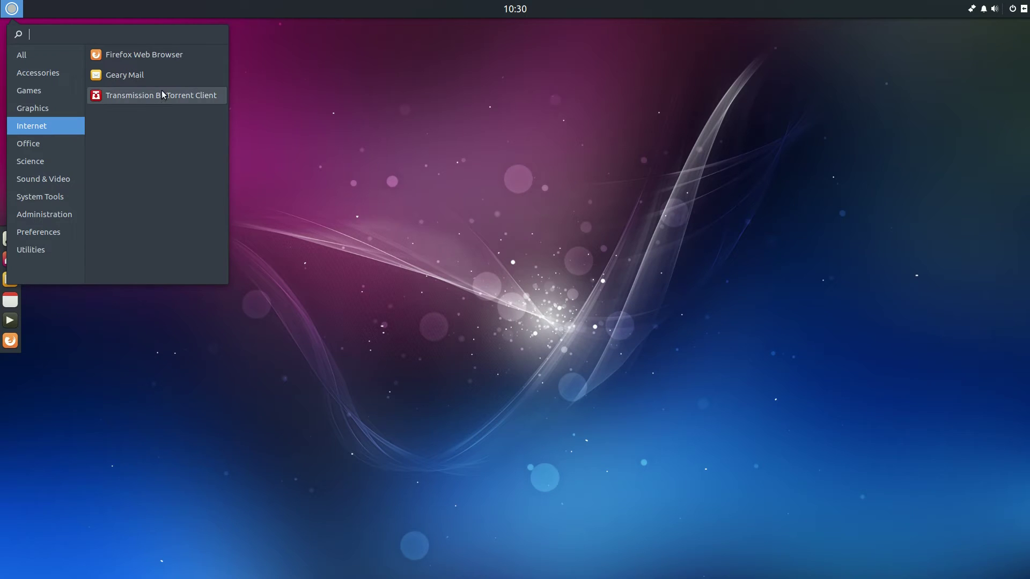
left_click(143, 55)
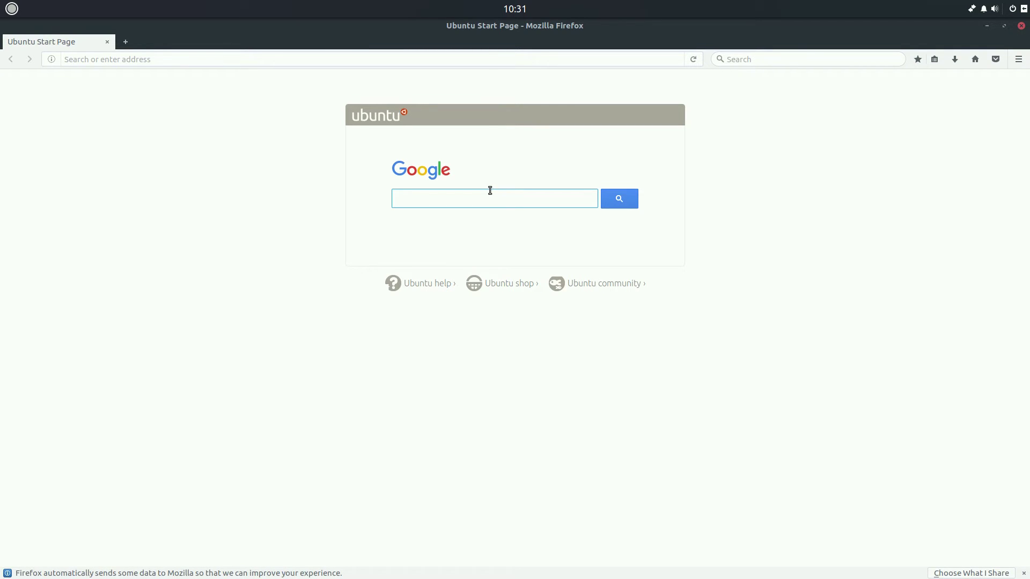
Step: Search Google for 'bbc', open BBC - Home, accept the cookie notice, and close Firefox
type("bbc")
key("Return")
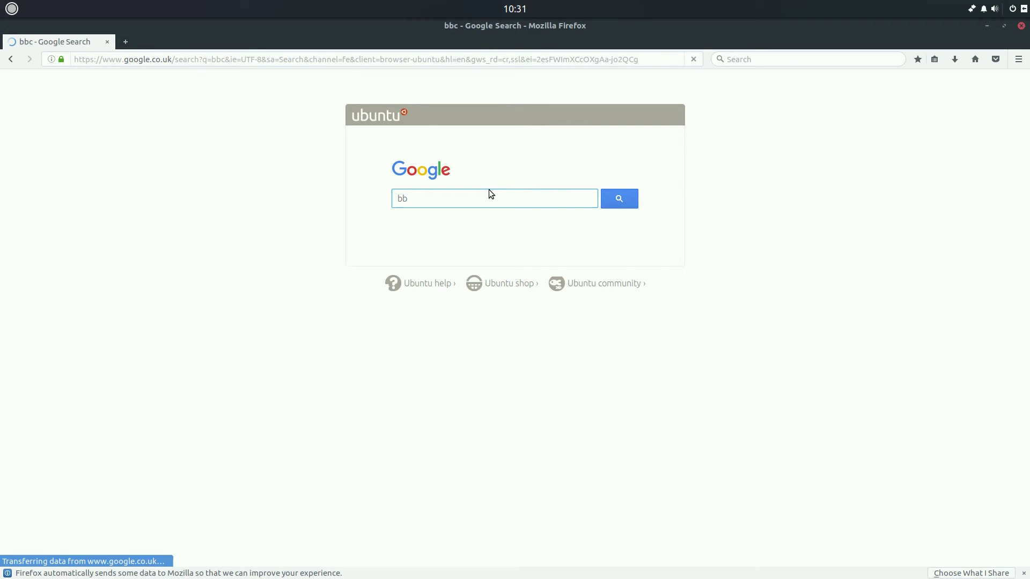
left_click(100, 252)
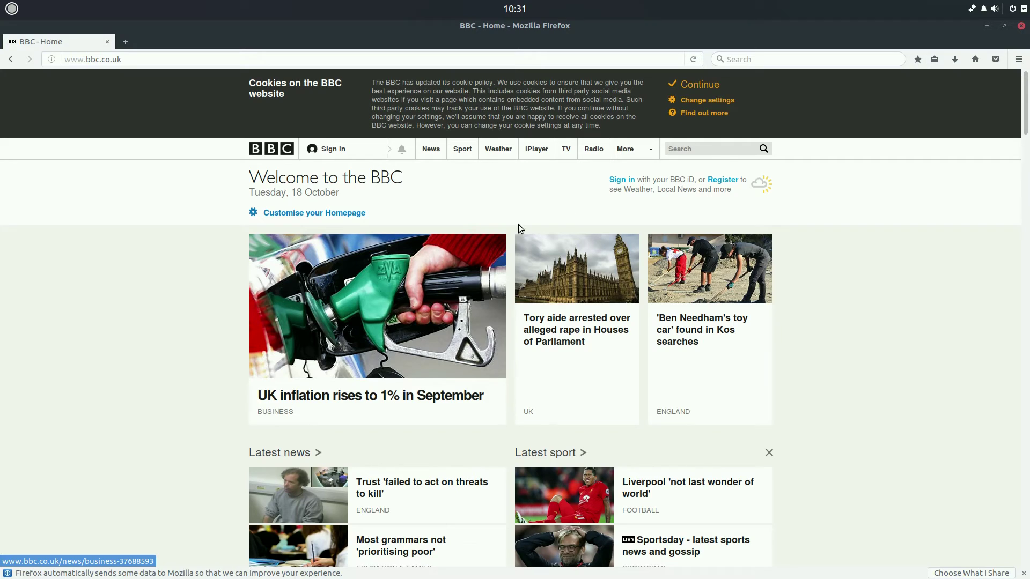
left_click(698, 85)
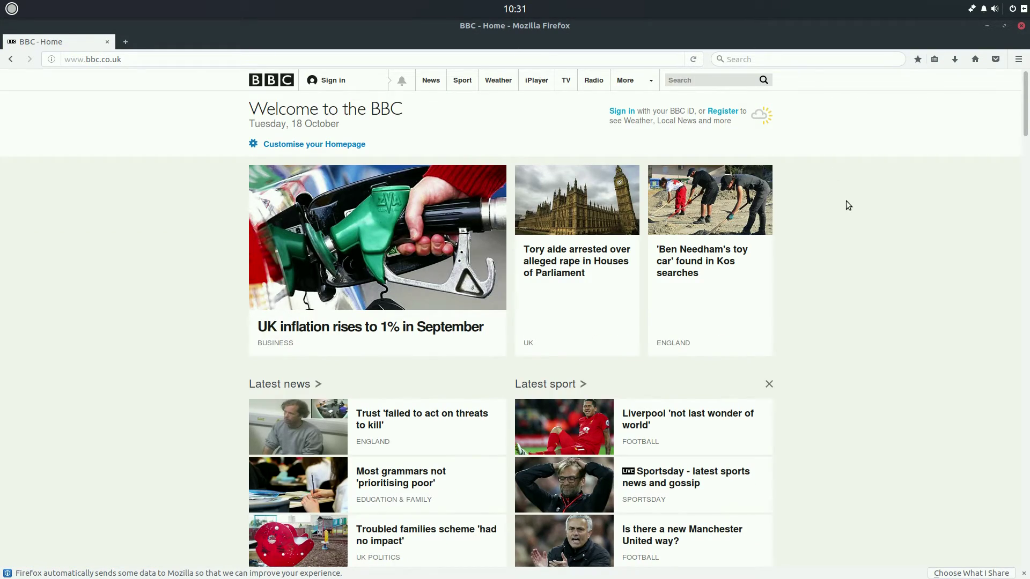
left_click(1021, 26)
Step: Browse the Science category, then launch Videos from Sound & Video in the Budgie menu
left_click(11, 9)
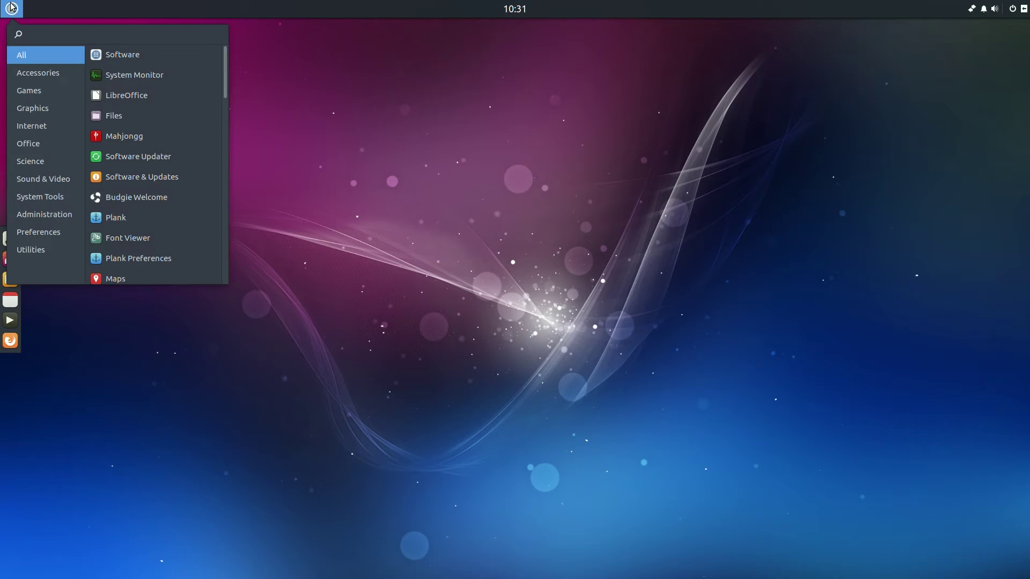
left_click(37, 164)
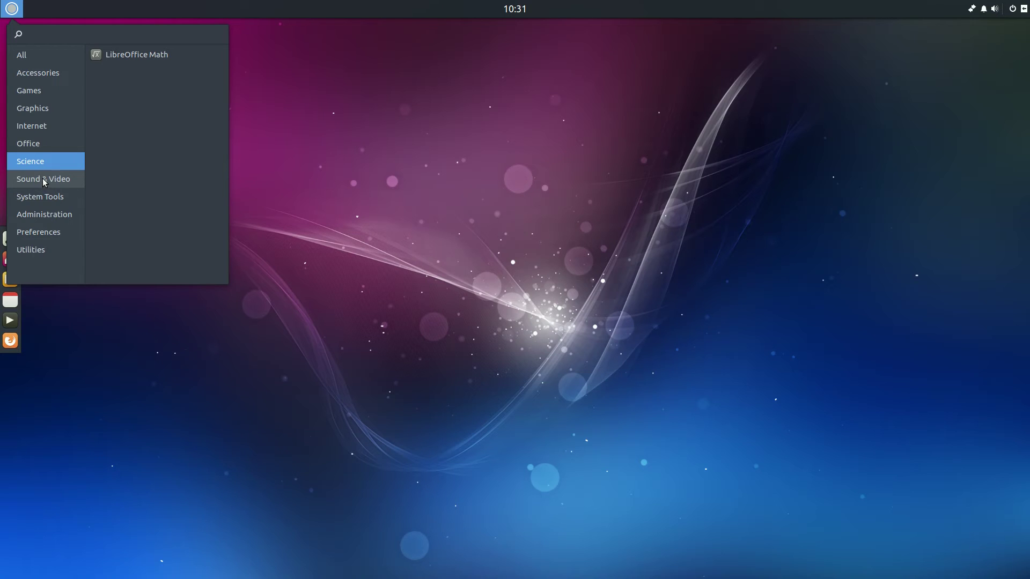
left_click(43, 180)
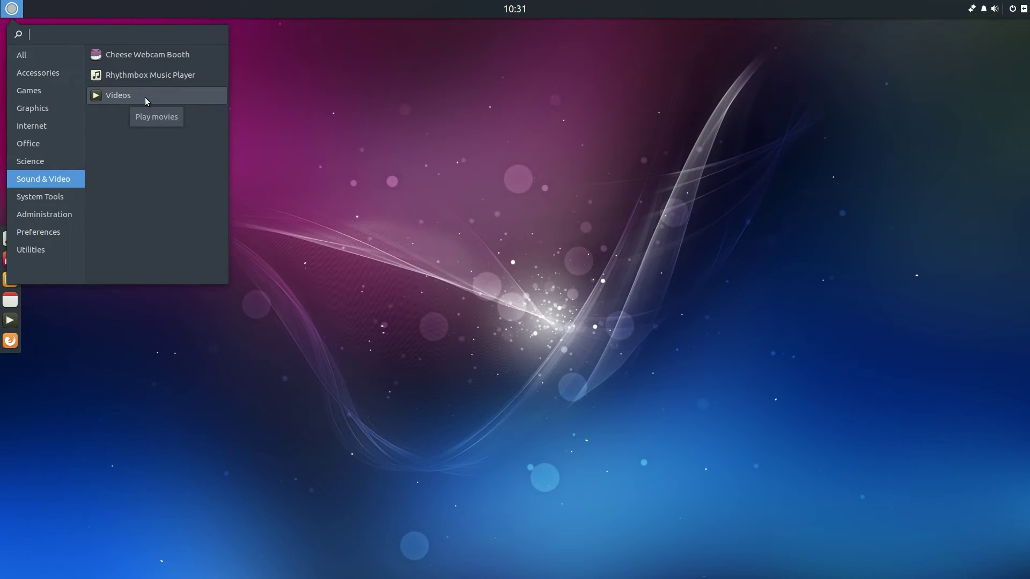
left_click(126, 97)
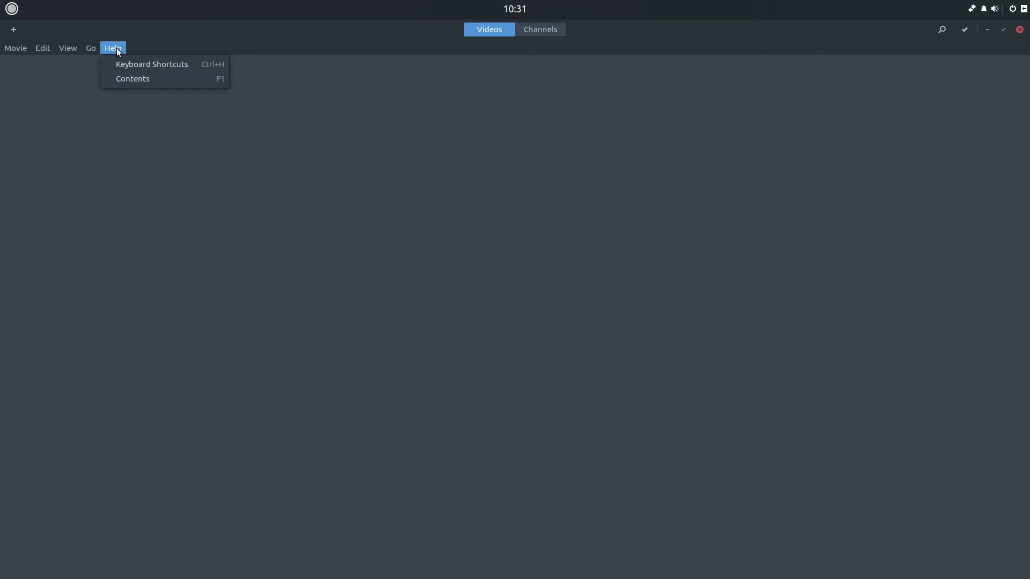
Step: Open Help > Contents for the Totem Movie Player Manual, close it, then close Videos
left_click(133, 79)
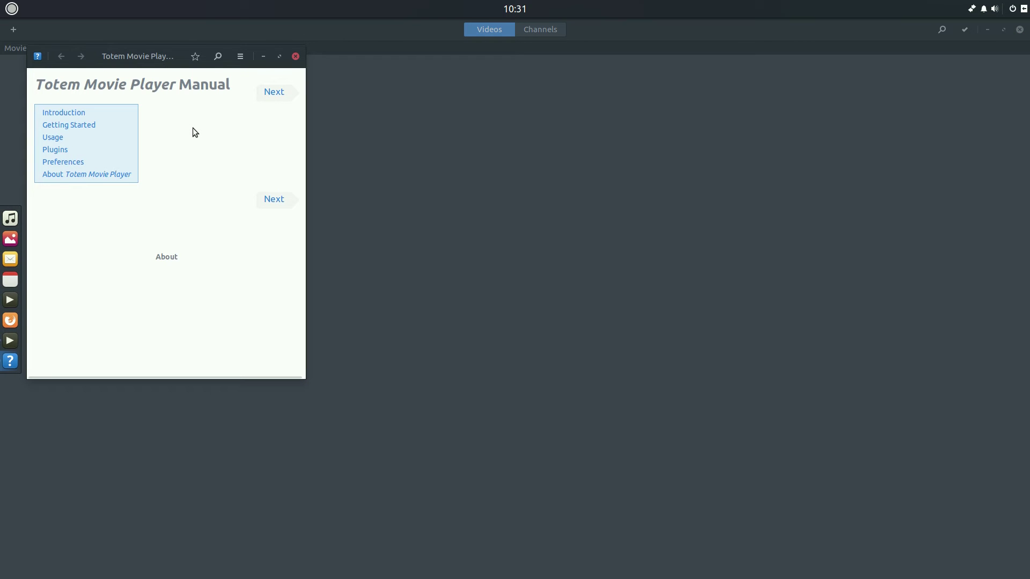
left_click(295, 57)
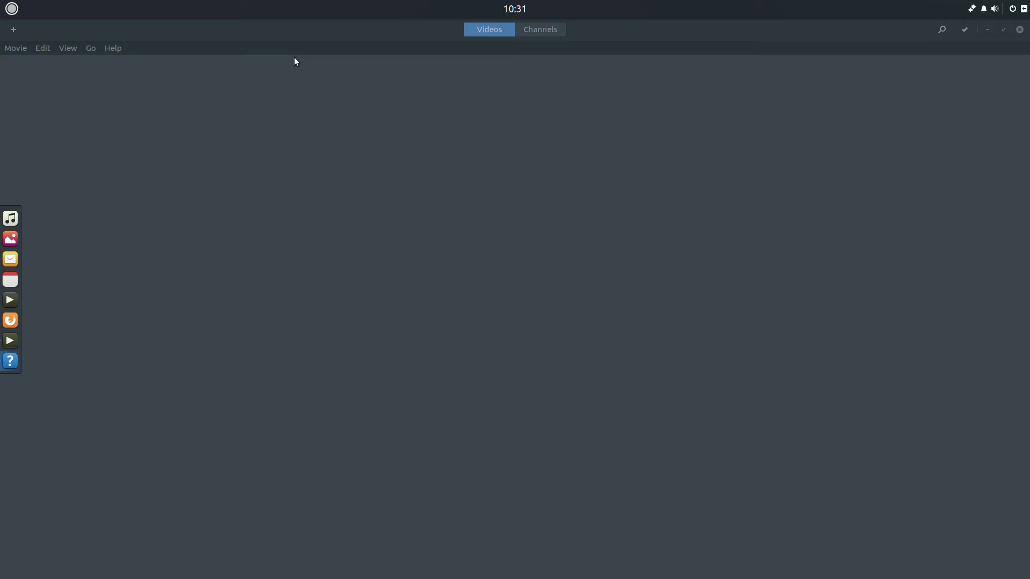
left_click(1019, 30)
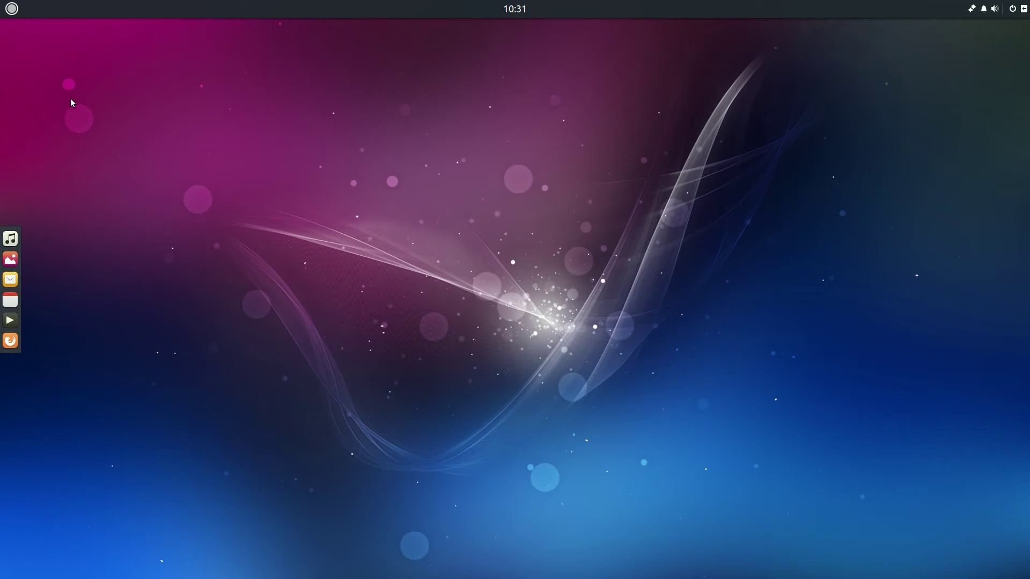
left_click(13, 10)
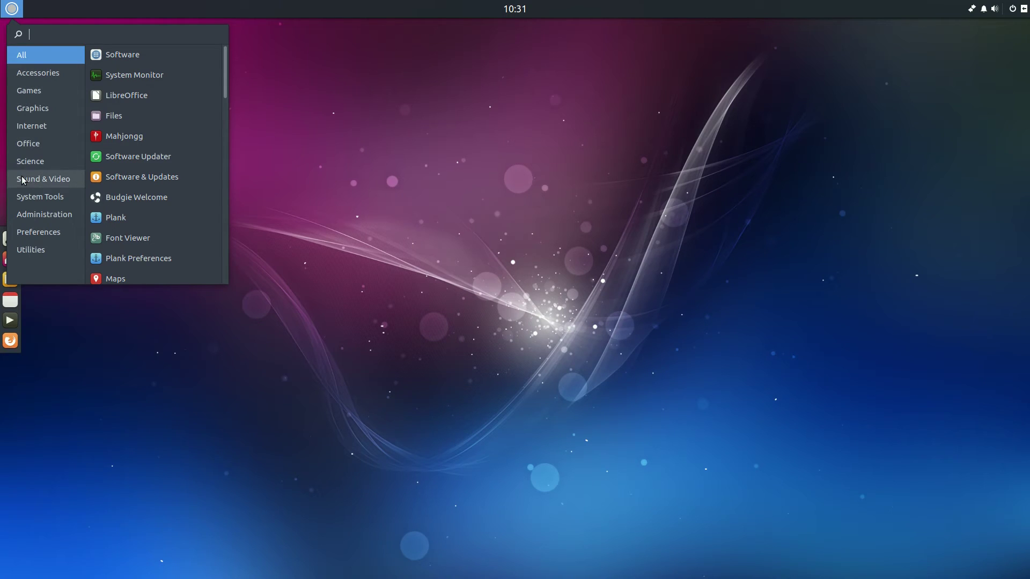
left_click(33, 198)
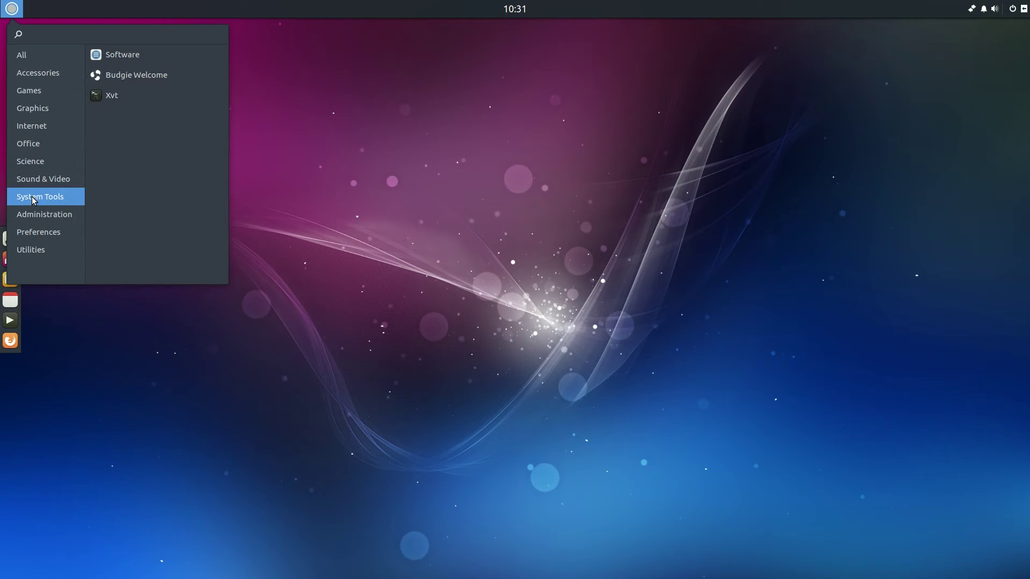
left_click(130, 57)
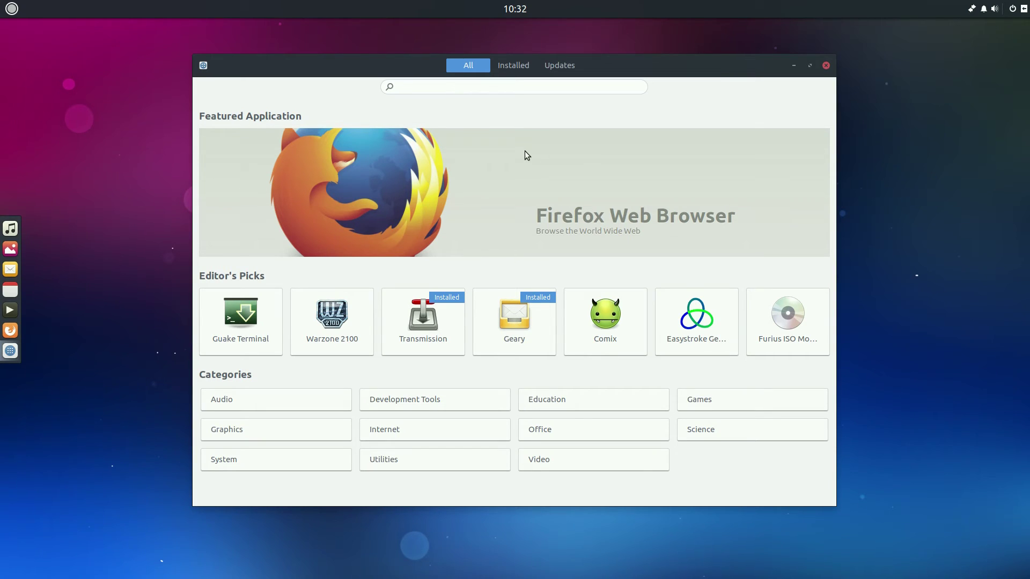
left_click(826, 65)
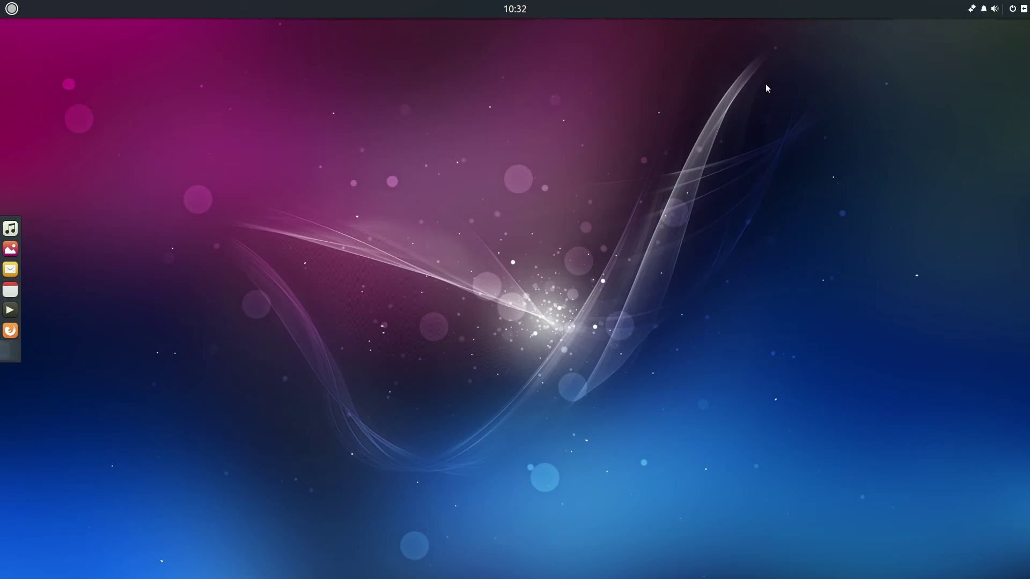
Step: Open Plank Preferences, keep the Gtk+ theme, and set the dock position to Bottom
left_click(12, 11)
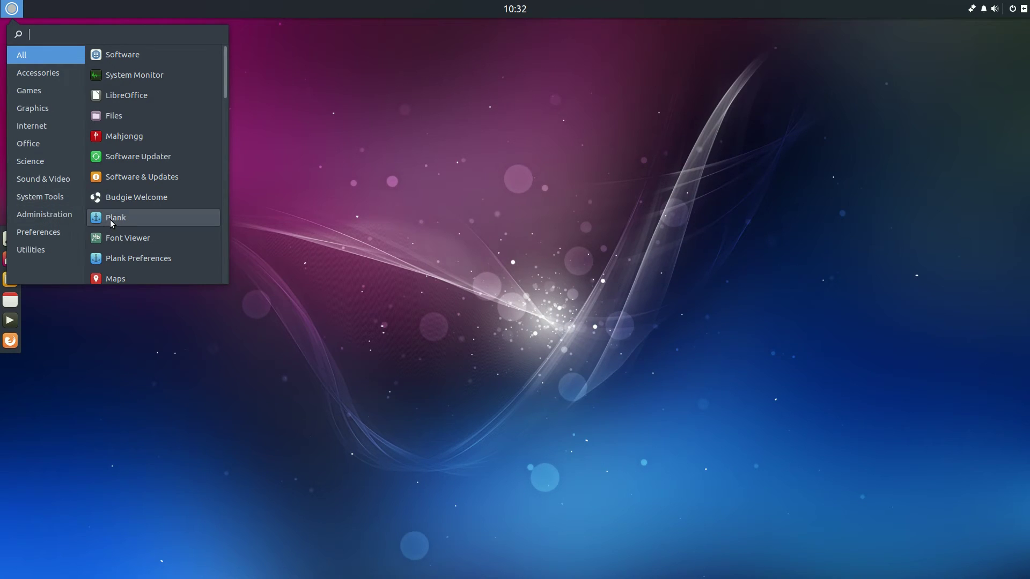
left_click(125, 259)
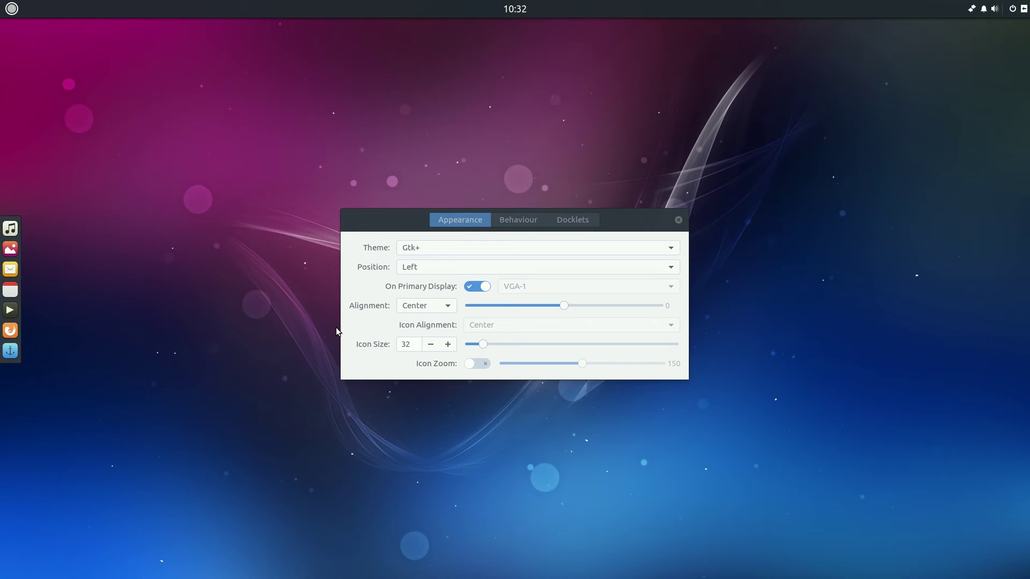
left_click(656, 252)
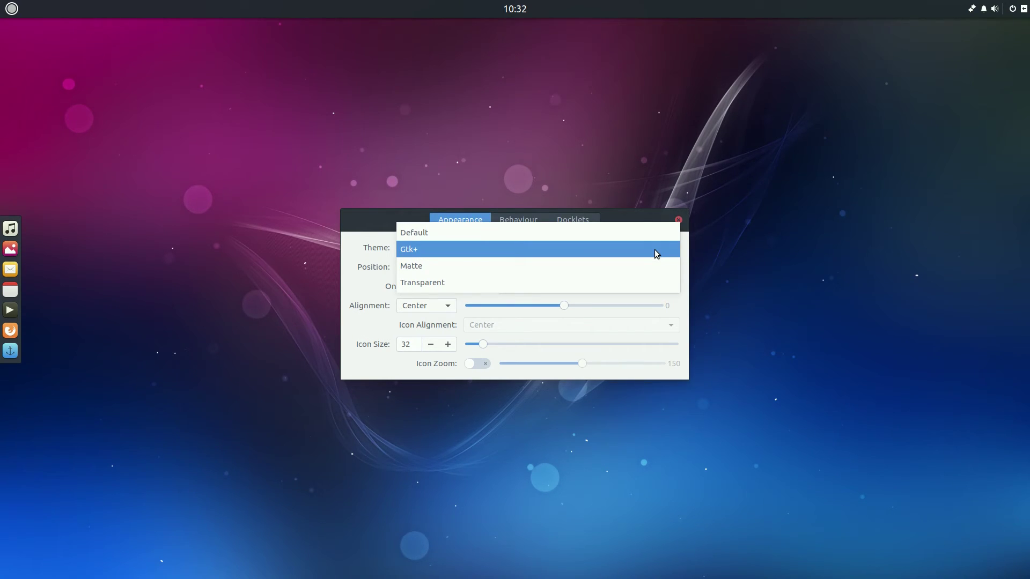
left_click(654, 249)
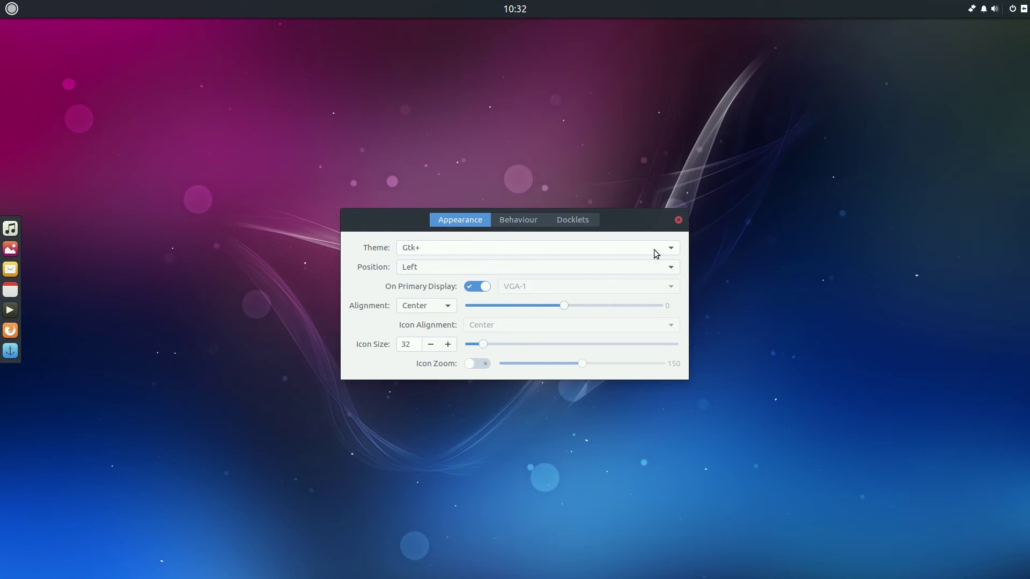
left_click(671, 268)
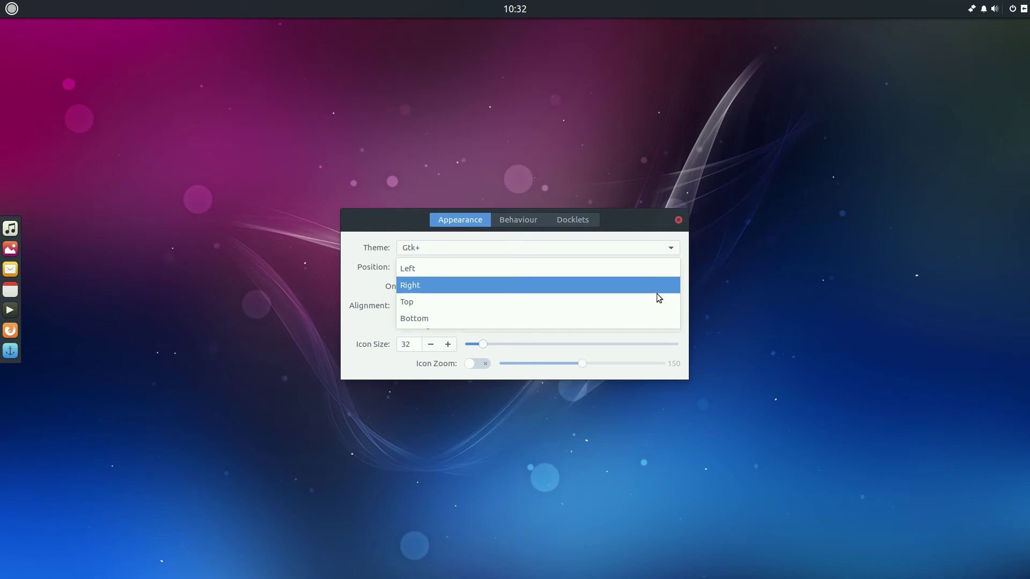
left_click(652, 316)
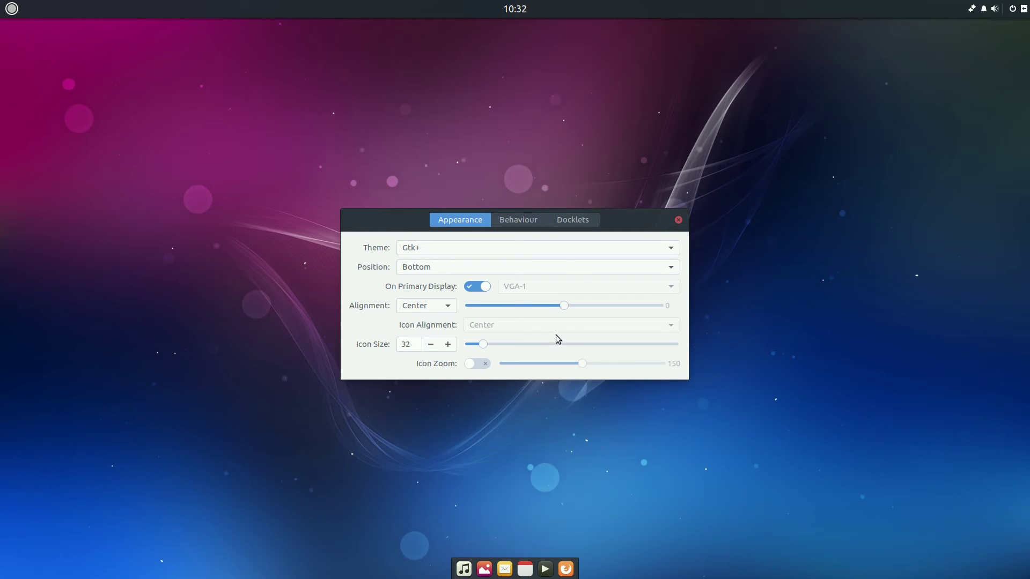
Step: Enlarge the dock icon size to 41, view the Behaviour and Docklets tabs, then close
left_click_drag(483, 344, 504, 348)
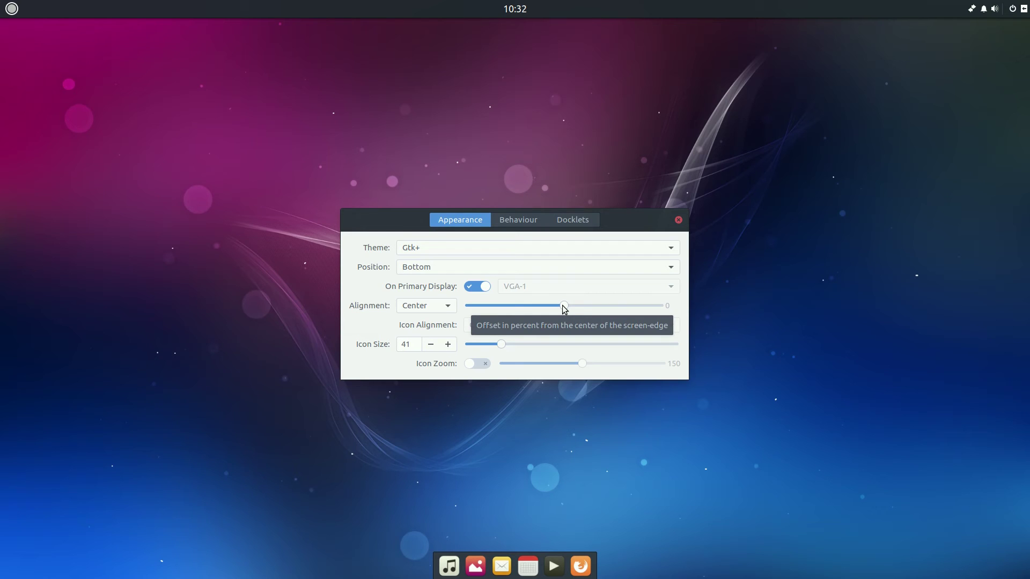
left_click(519, 223)
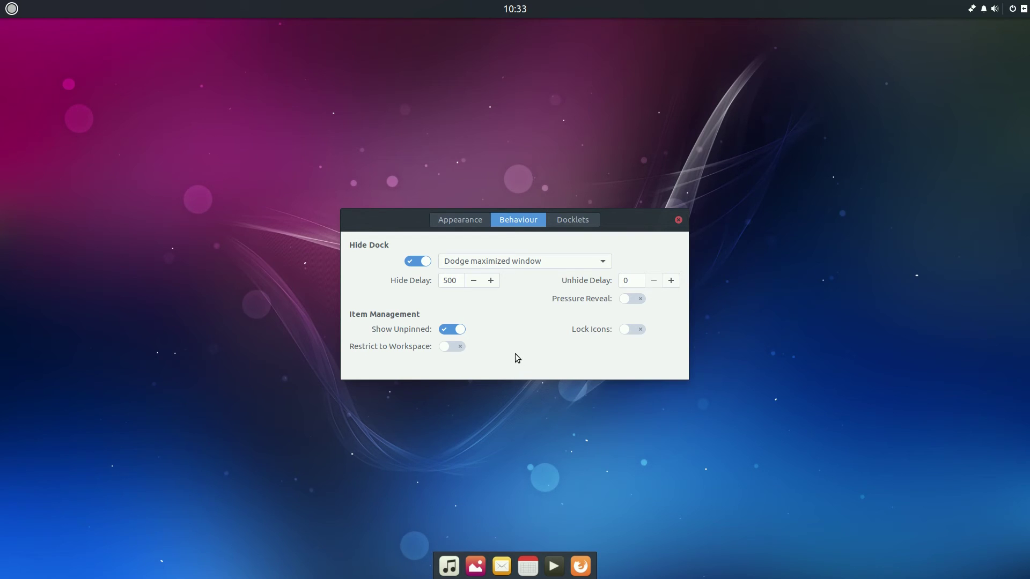
left_click(573, 222)
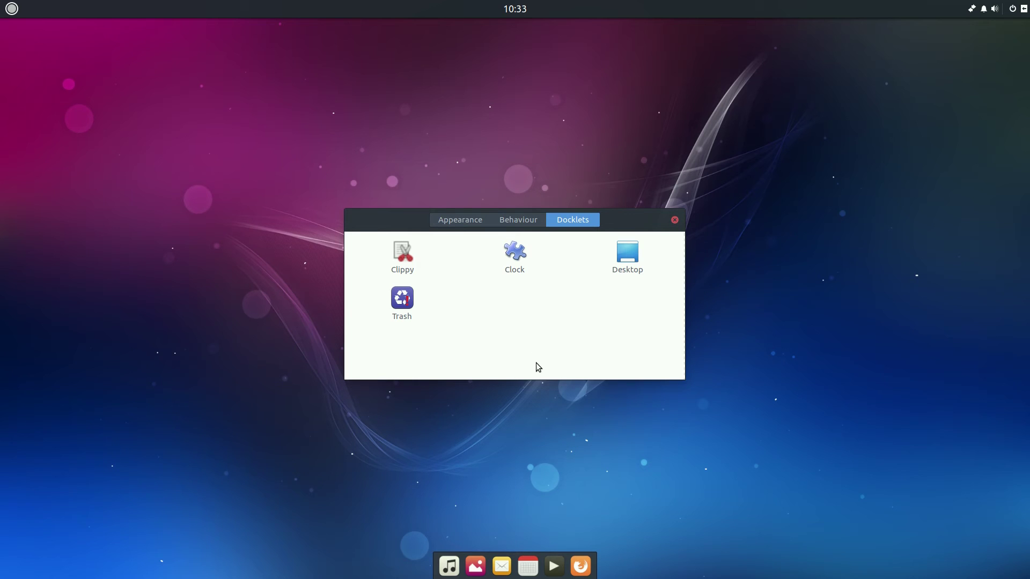
left_click(675, 220)
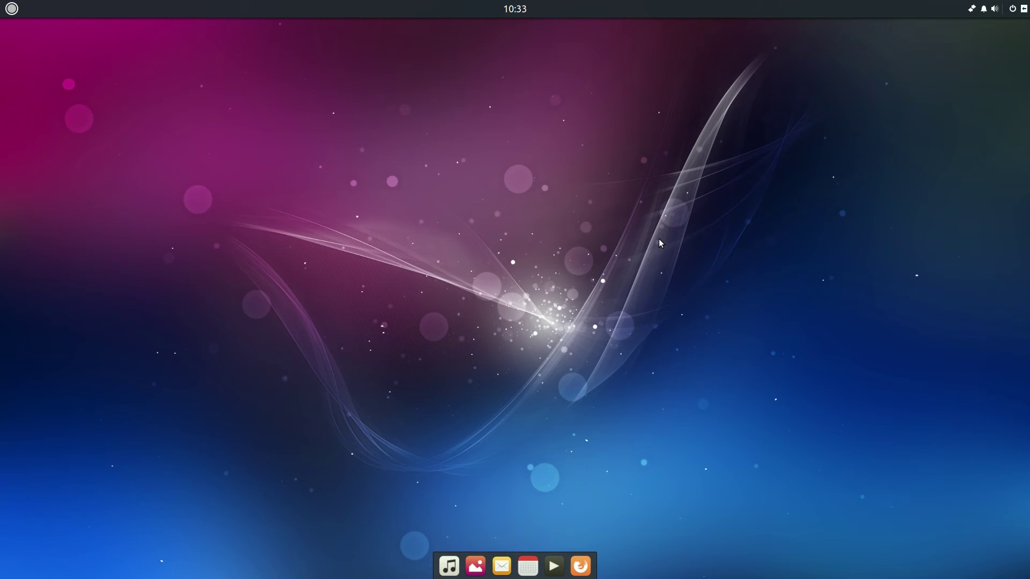
right_click(292, 189)
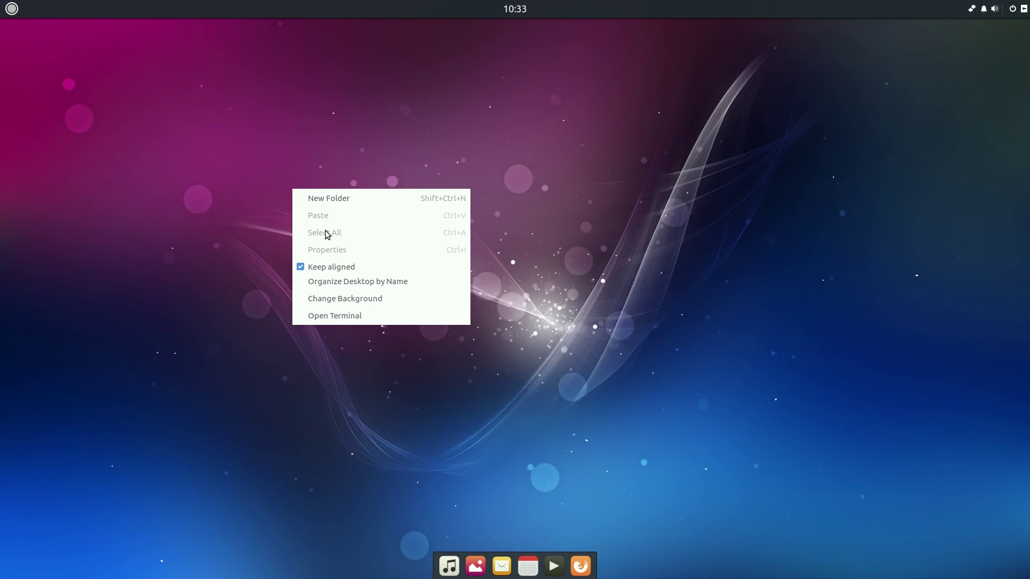
left_click(333, 317)
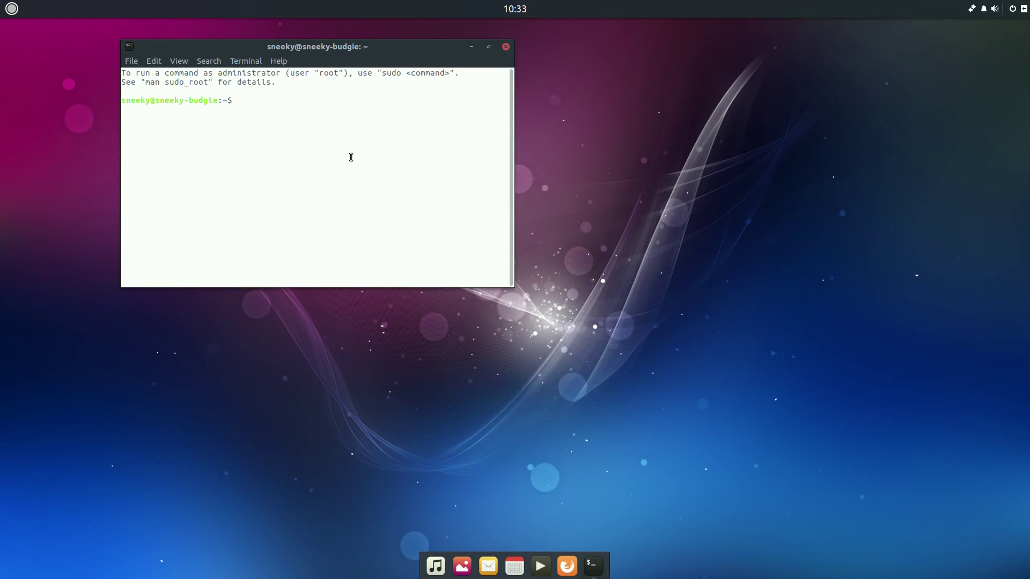
left_click(506, 47)
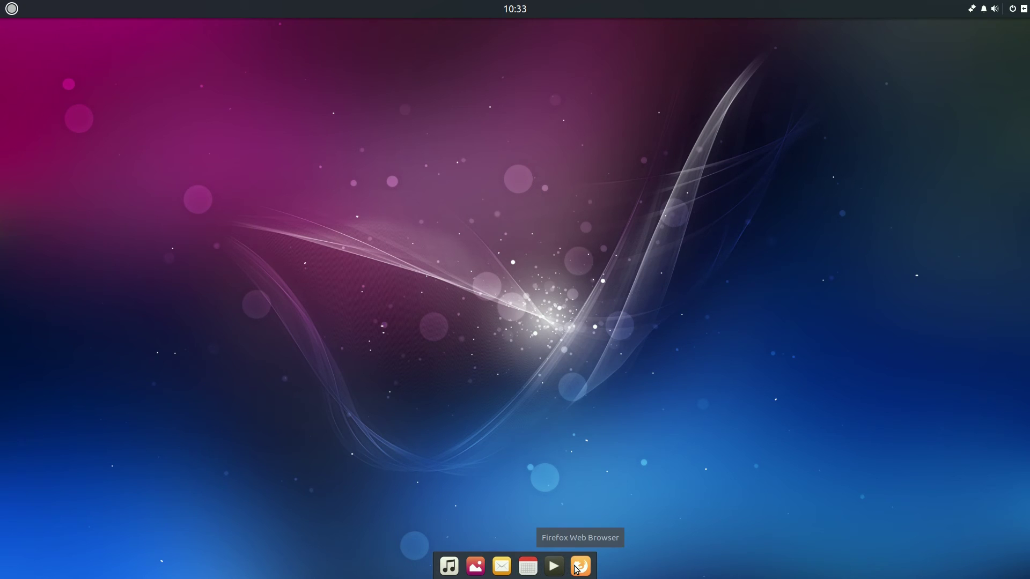
left_click(11, 9)
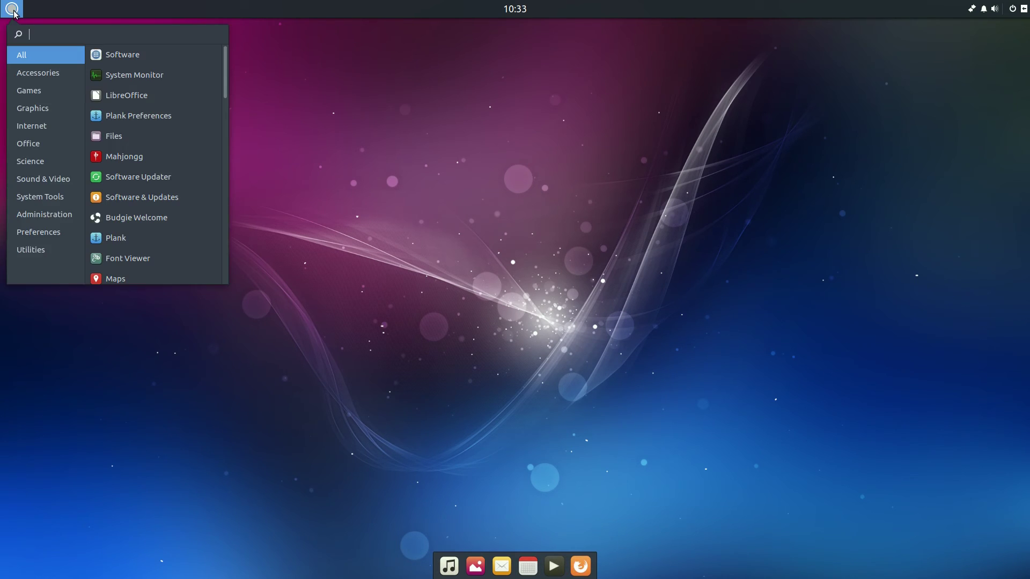
left_click(43, 250)
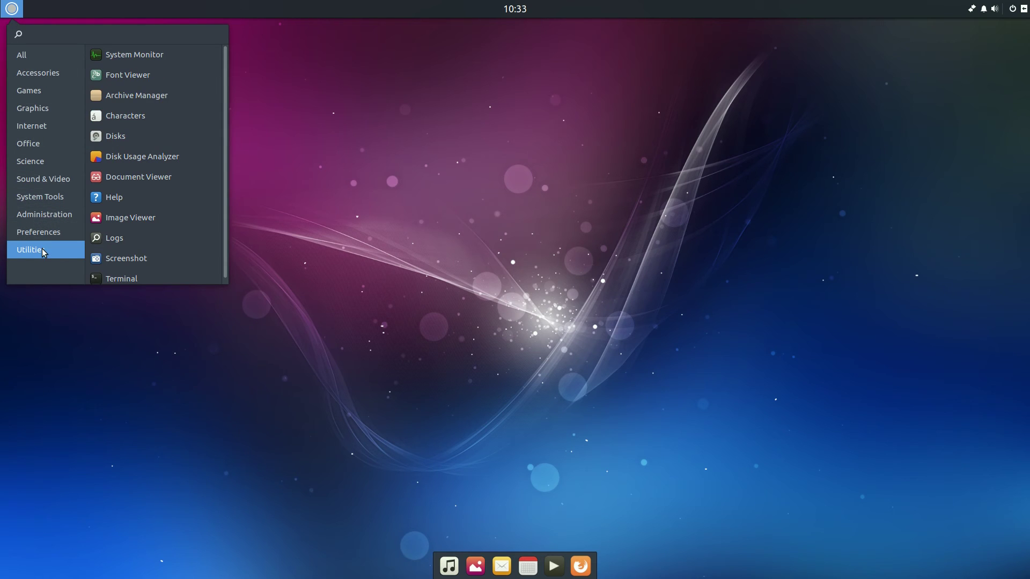
left_click(153, 56)
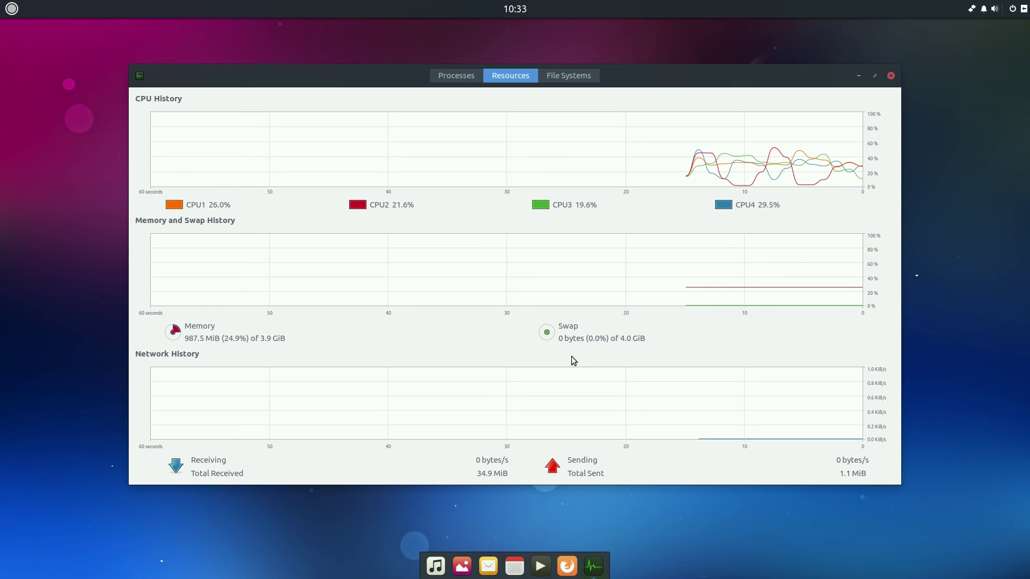
left_click(891, 76)
left_click(12, 8)
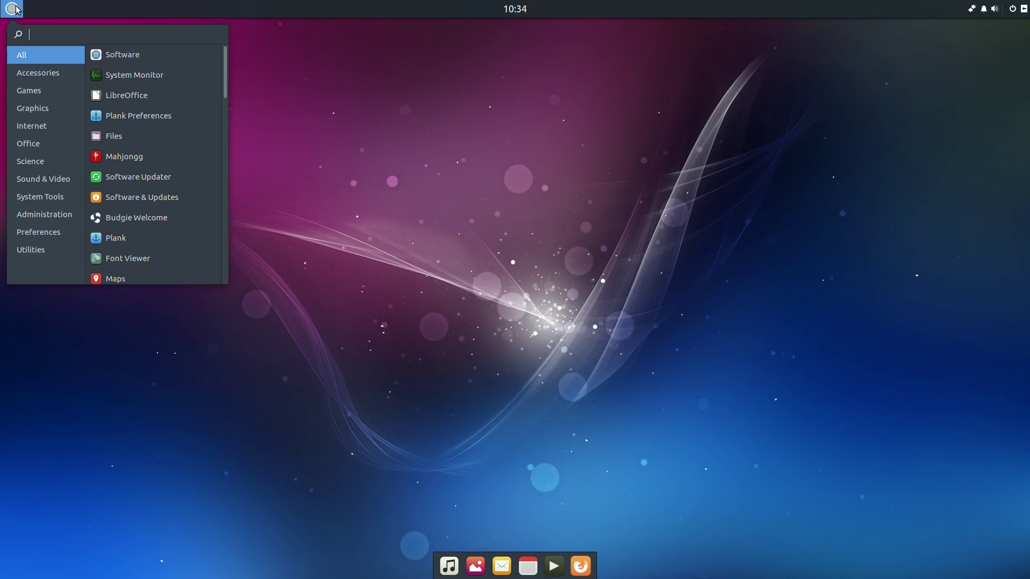
left_click(29, 232)
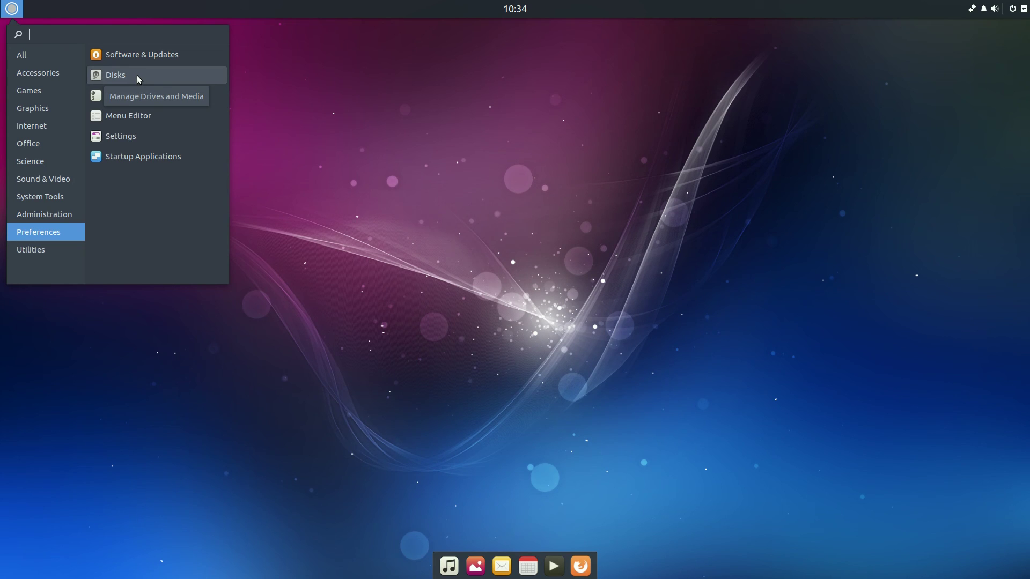
left_click(48, 217)
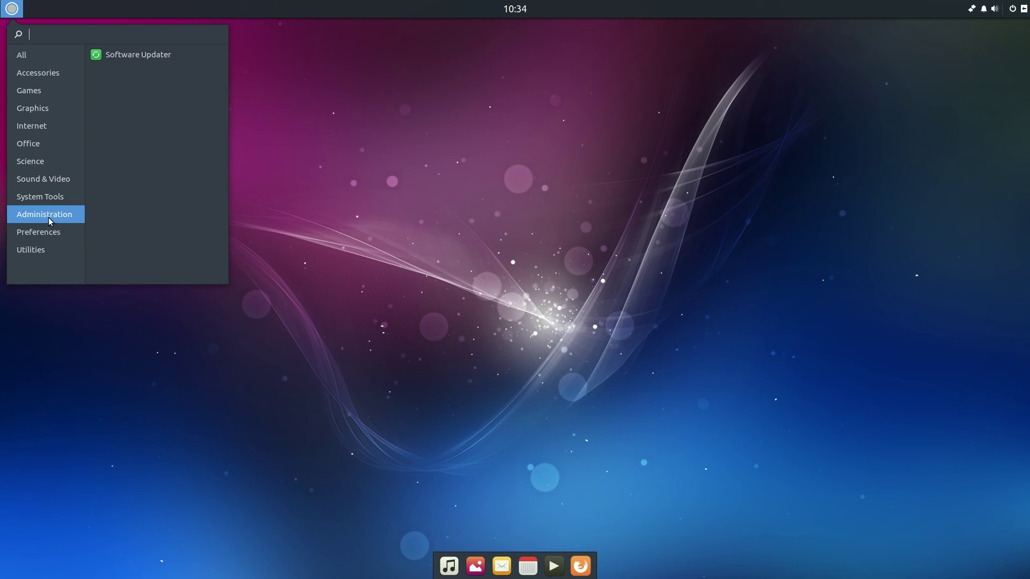
left_click(46, 198)
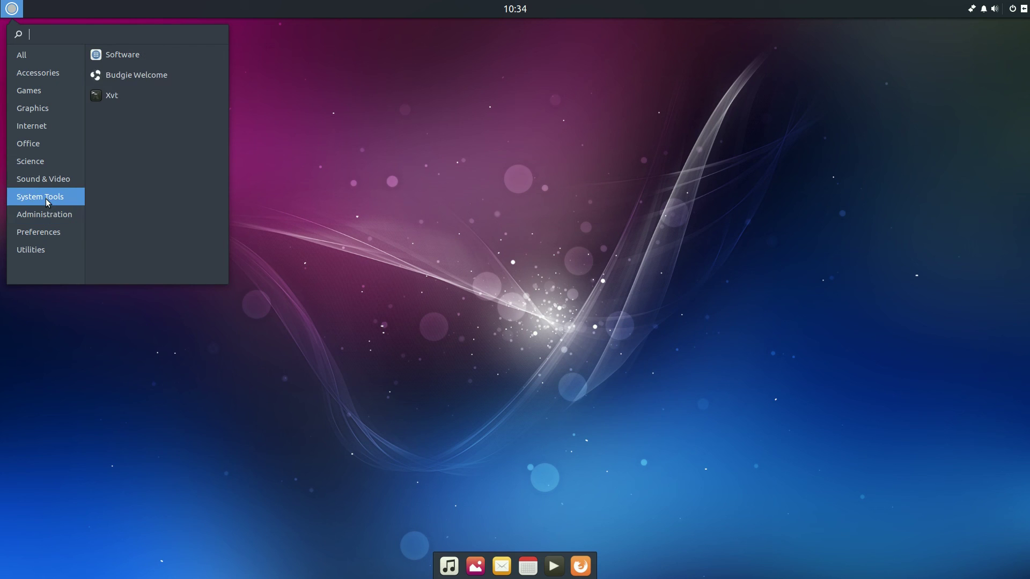
left_click(47, 179)
left_click(326, 148)
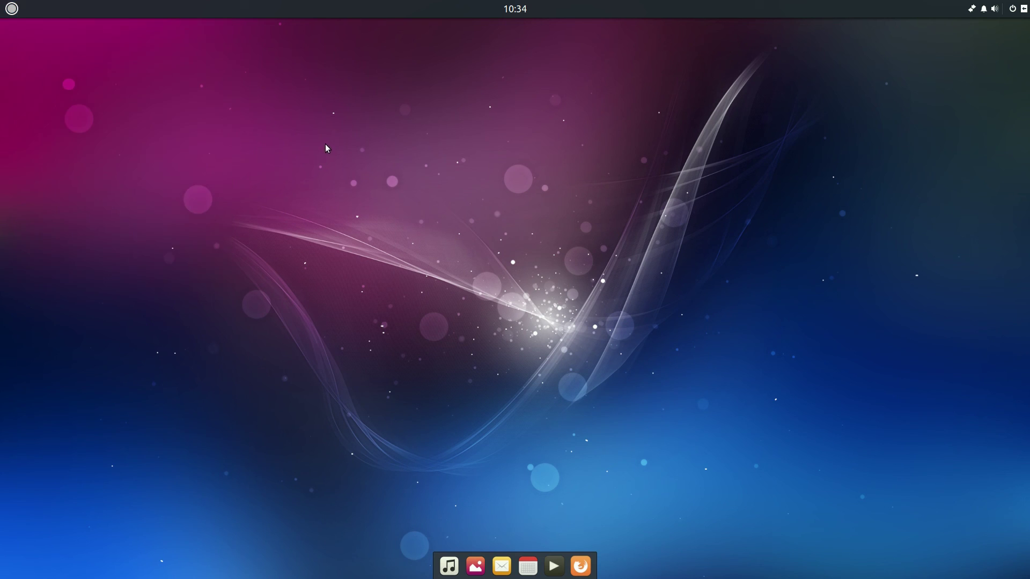